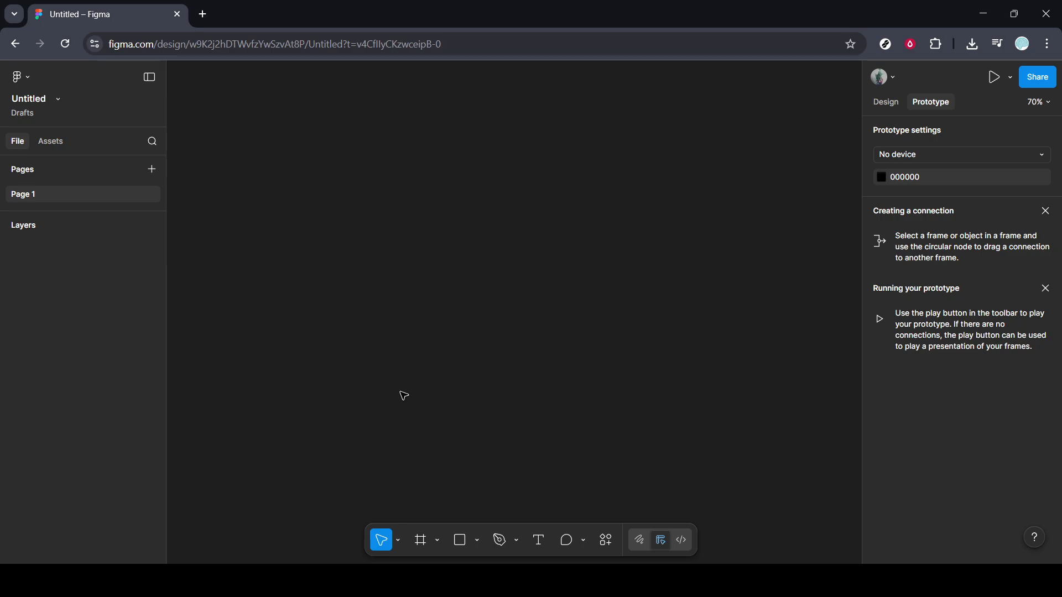
Draw a rectangle about 178 × 165 in the canvas's upper-left area and duplicate it across into an evenly spaced row of six
left_click(460, 541)
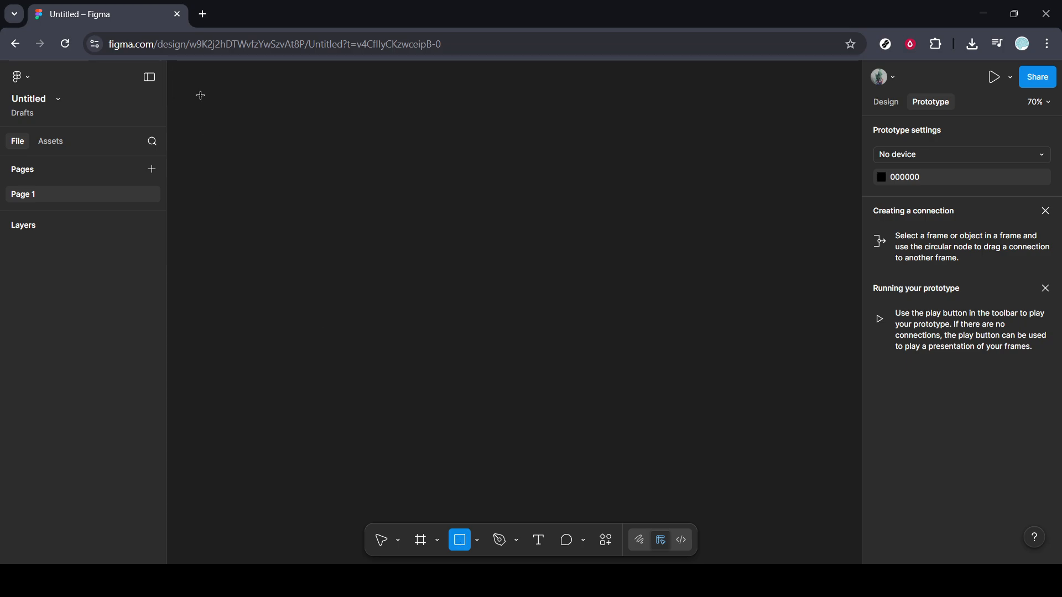
mouse_move(199, 95)
left_mouse_down()
mouse_move(199, 174)
mouse_move(287, 175)
left_mouse_up()
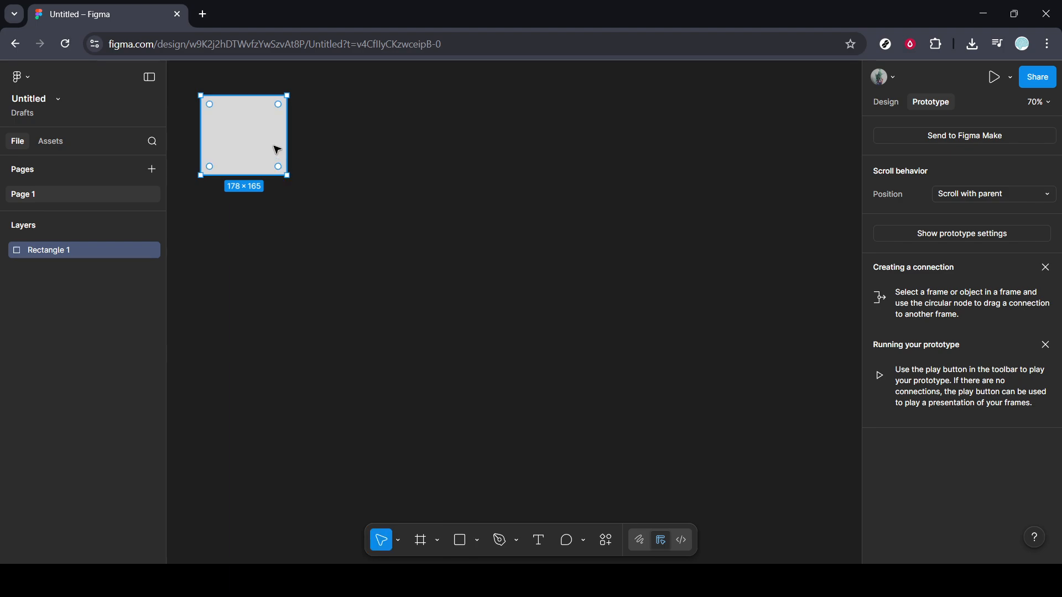
key("ctrl+d")
left_click_drag(277, 150, 388, 153)
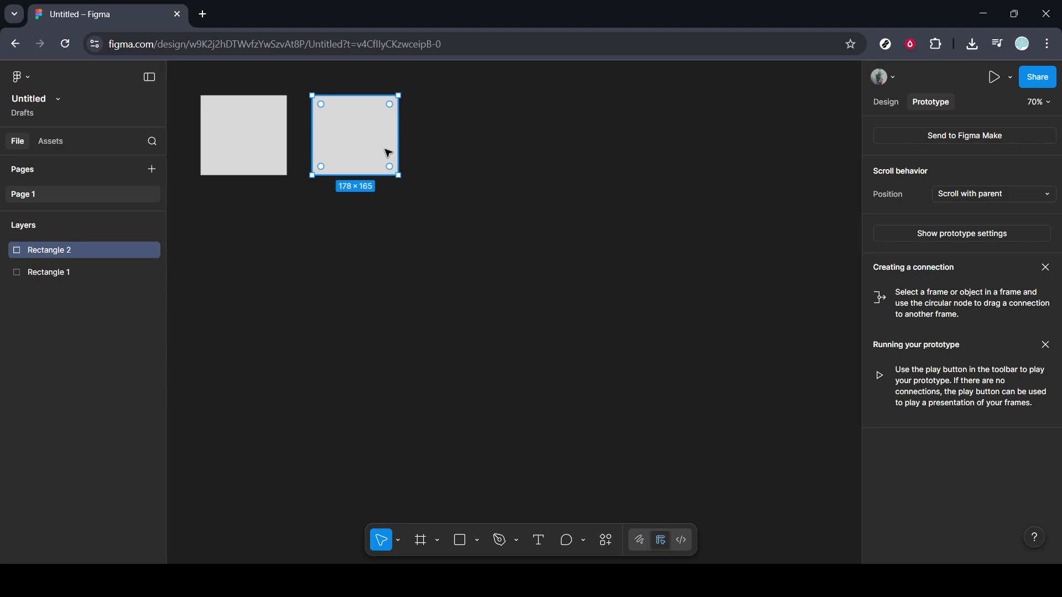
key("ctrl+d")
key("ctrl+d")
key("ctrl+d")
key("ctrl+d")
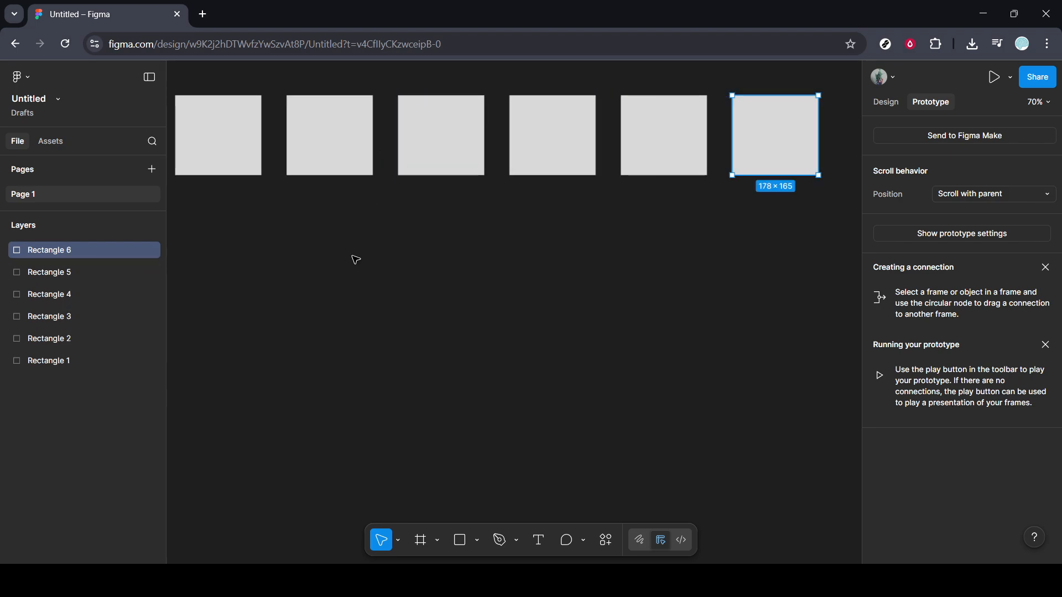
Duplicate the row's first rectangle below itself and repeat the copy across to build a second evenly spaced row of six
scroll(356, 260, "down", 1)
scroll(355, 260, "down", 1)
left_click(219, 137)
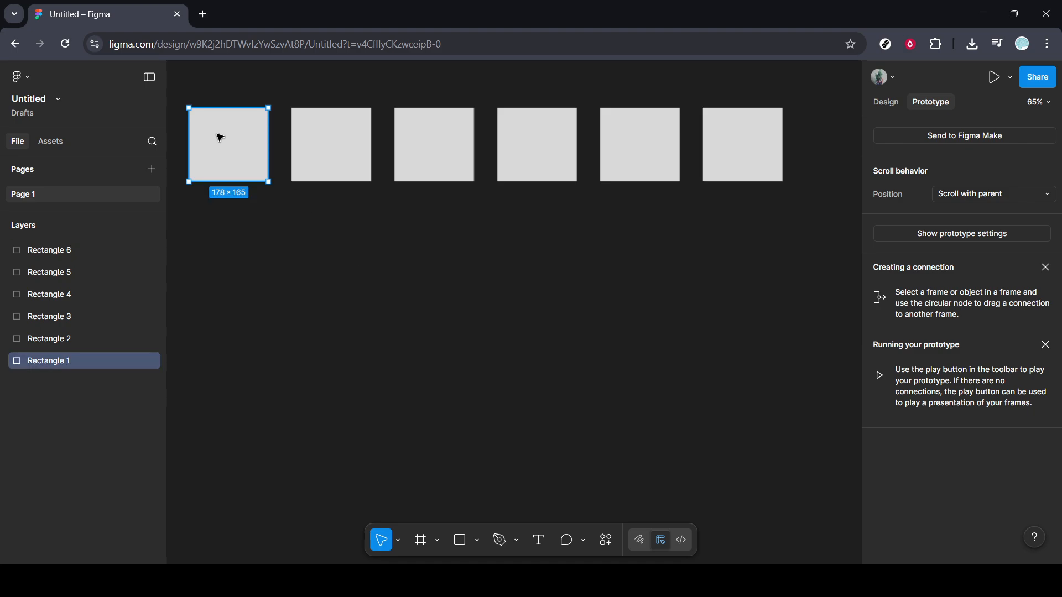
left_click_drag(219, 138, 321, 244)
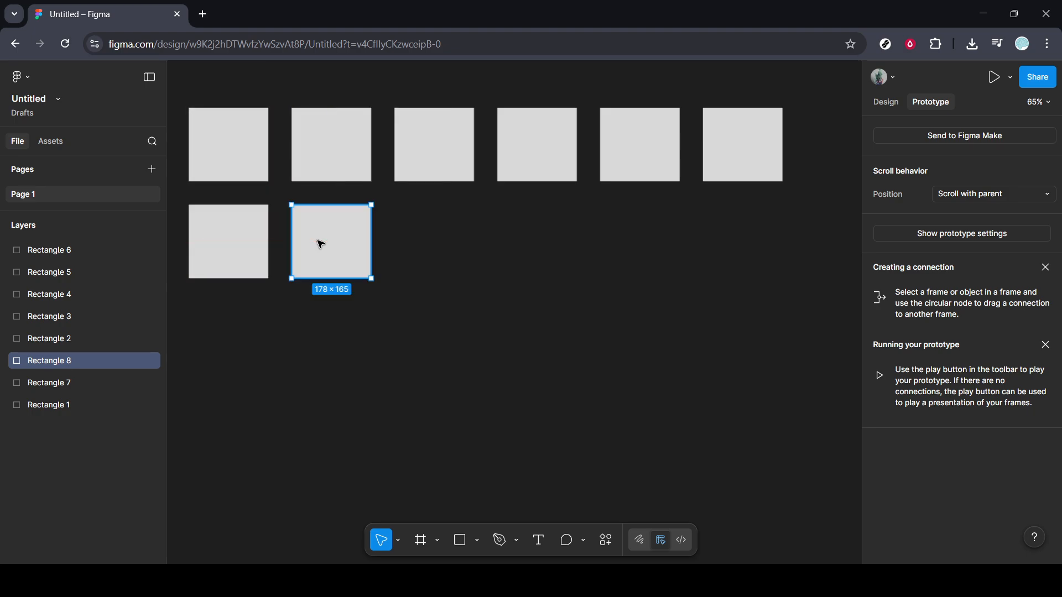
key("ctrl+d")
key("ctrl+d")
key("ctrl+d")
key("ctrl+d")
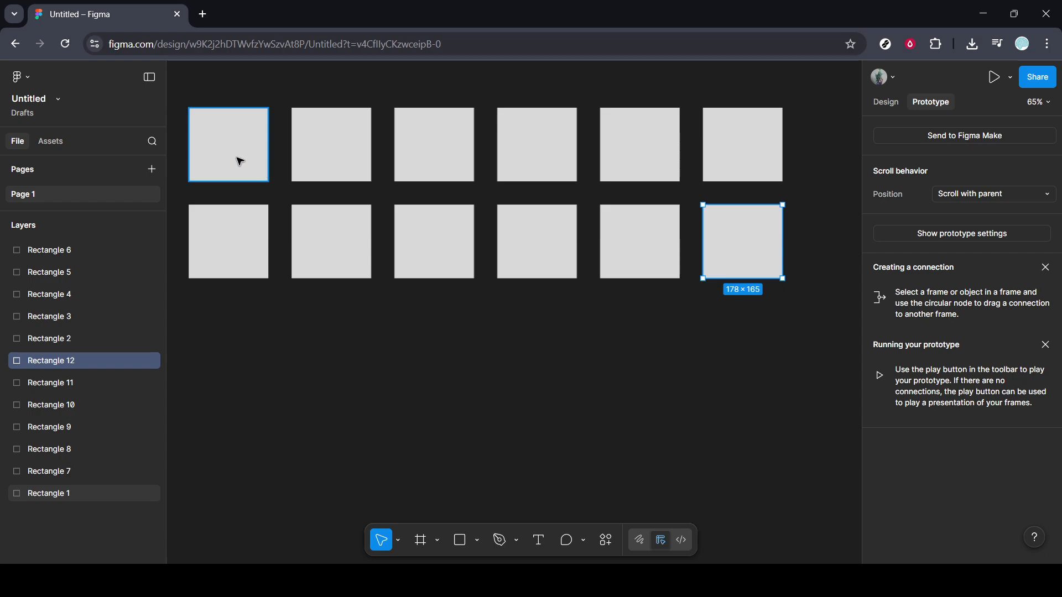
Fill the first rectangle of the second row with the bright red DB2D2D
left_click(240, 162)
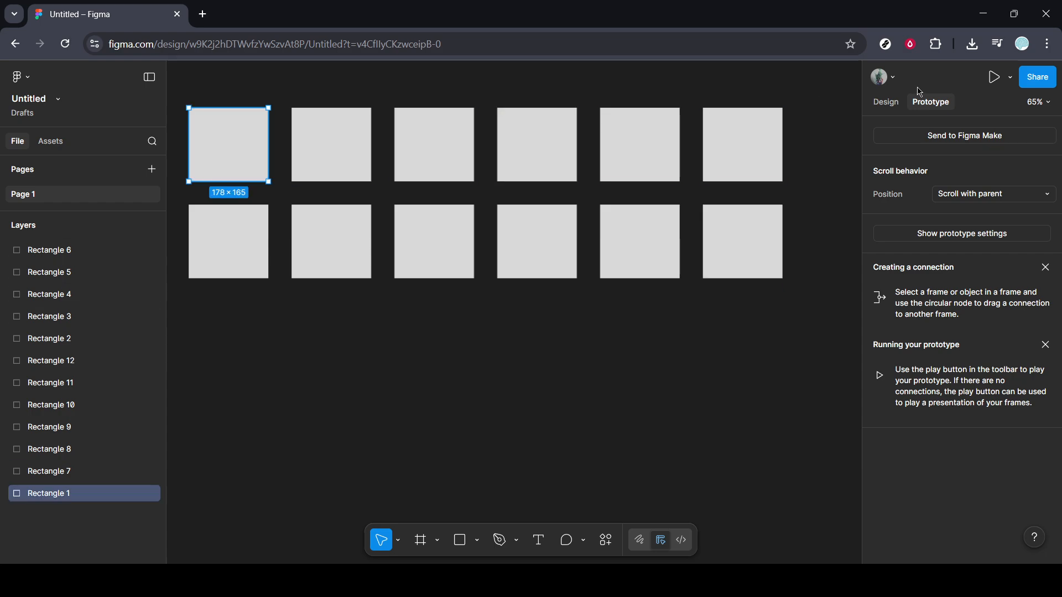
left_click(891, 105)
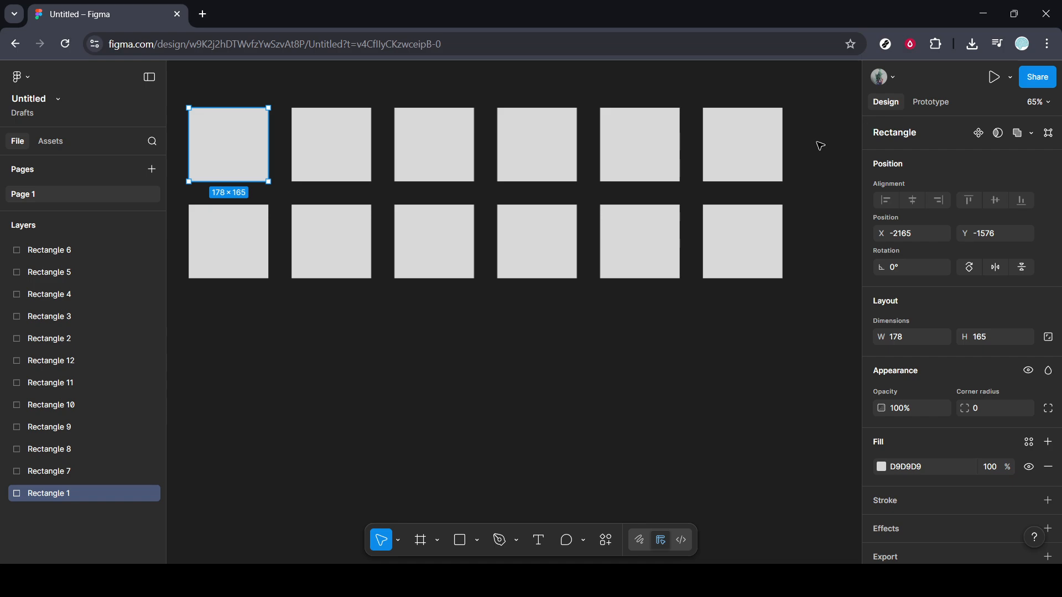
left_click_drag(817, 144, 254, 156)
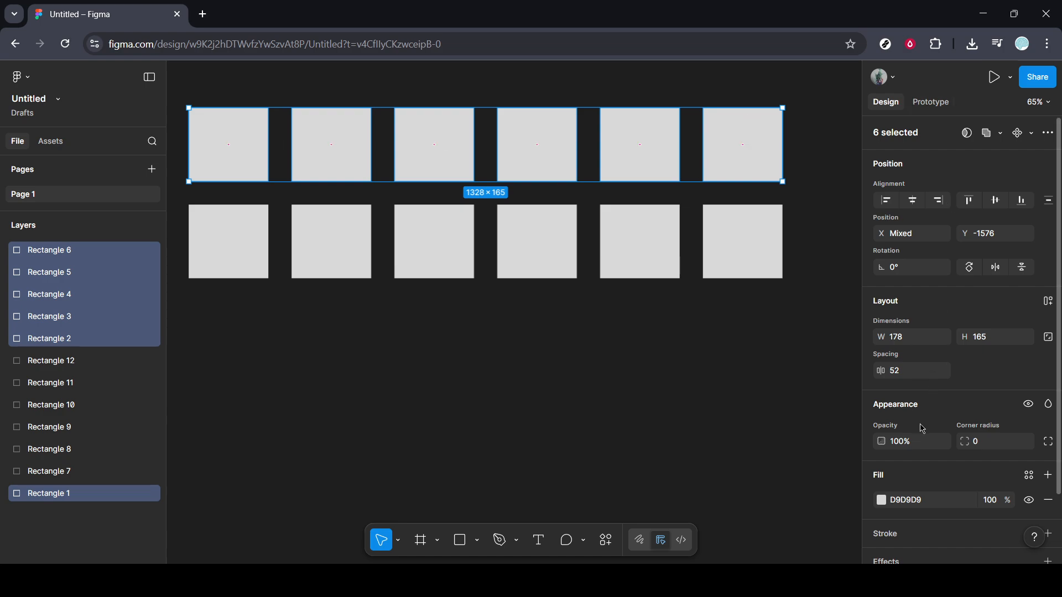
scroll(922, 429, "down", 2)
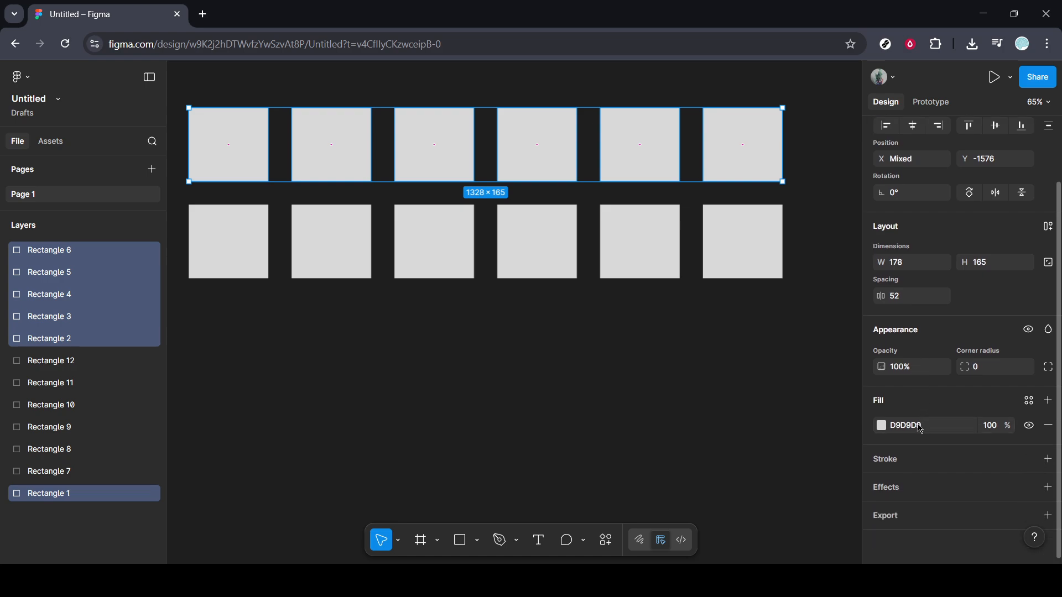
left_click(241, 255)
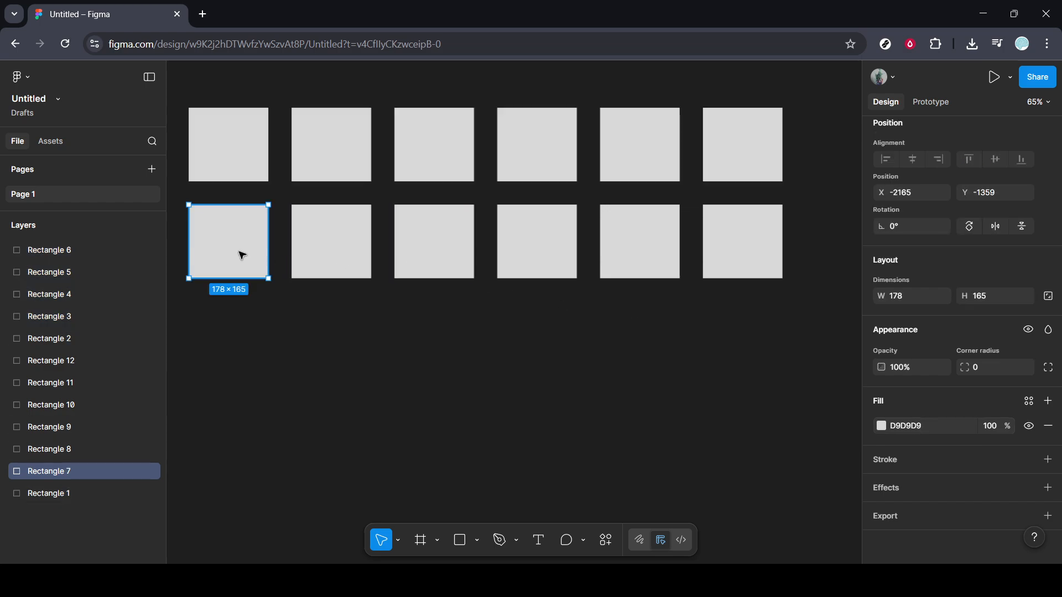
left_click(881, 426)
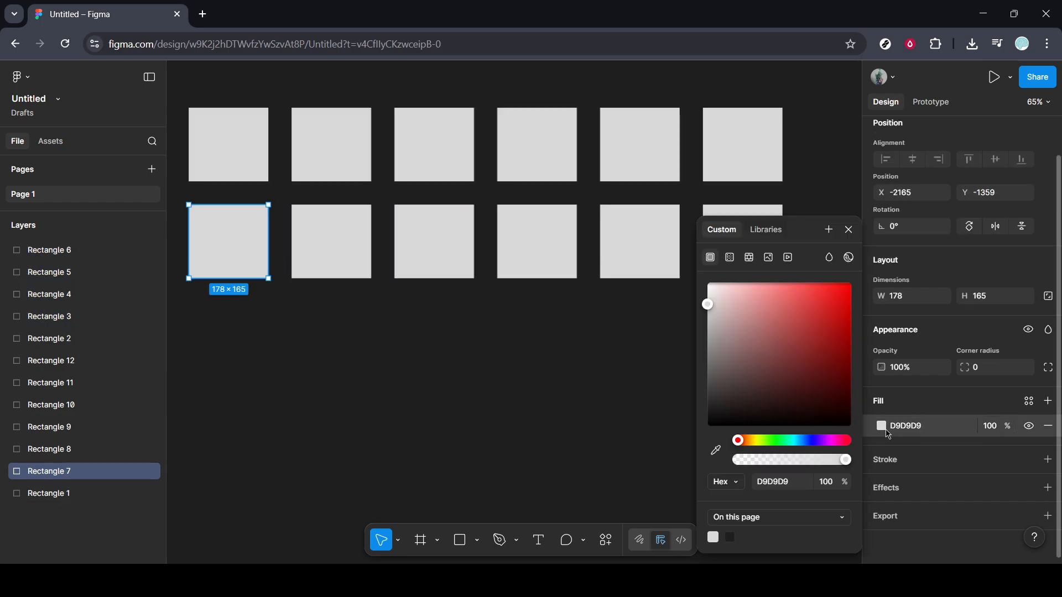
left_click(821, 304)
left_click(659, 375)
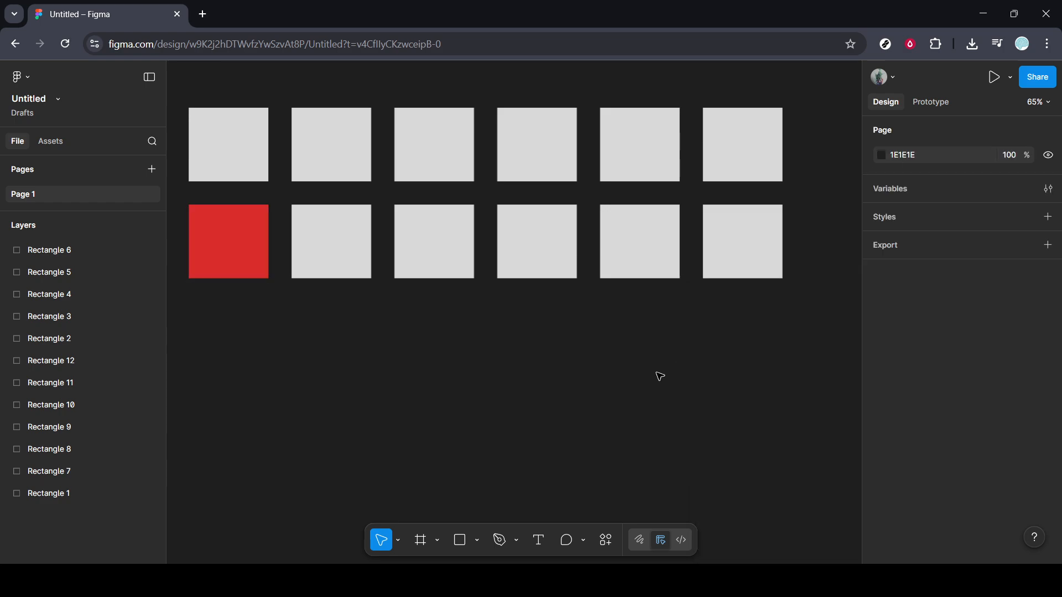
left_click_drag(813, 147, 244, 146)
scroll(911, 494, "down", 2)
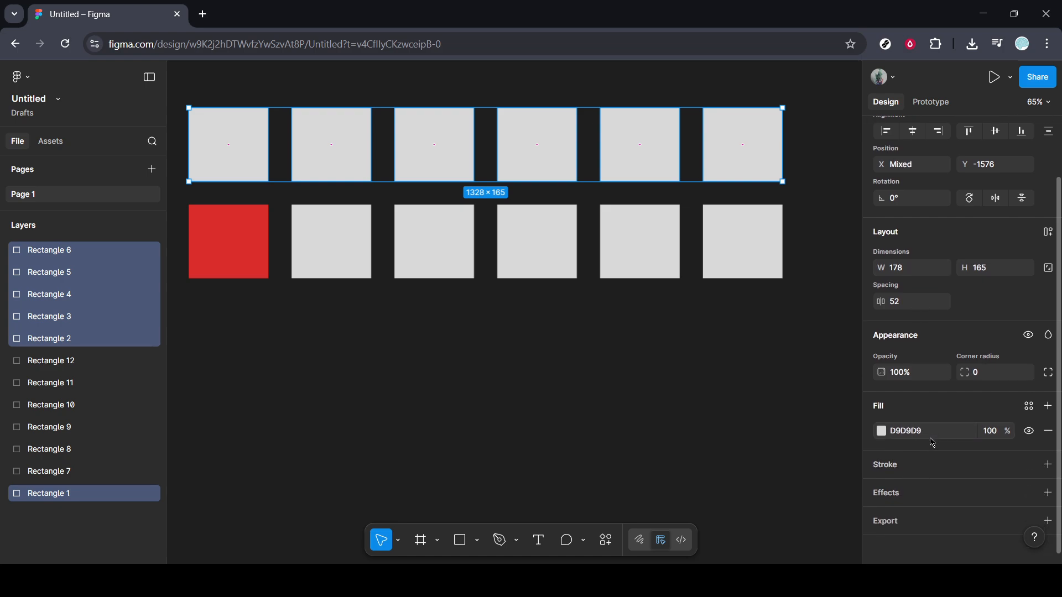
left_click(1030, 410)
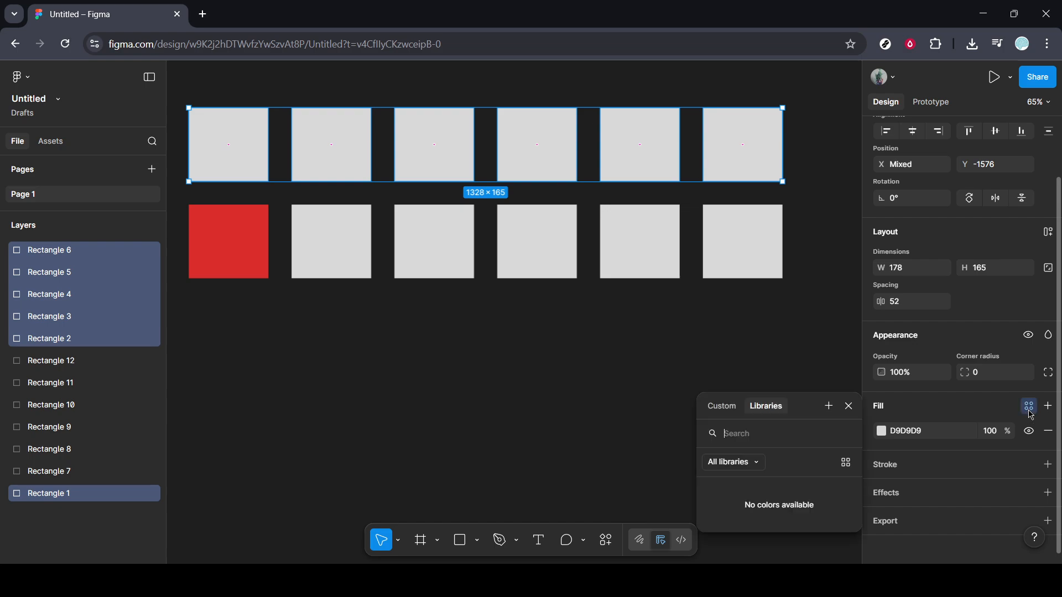
left_click(1030, 412)
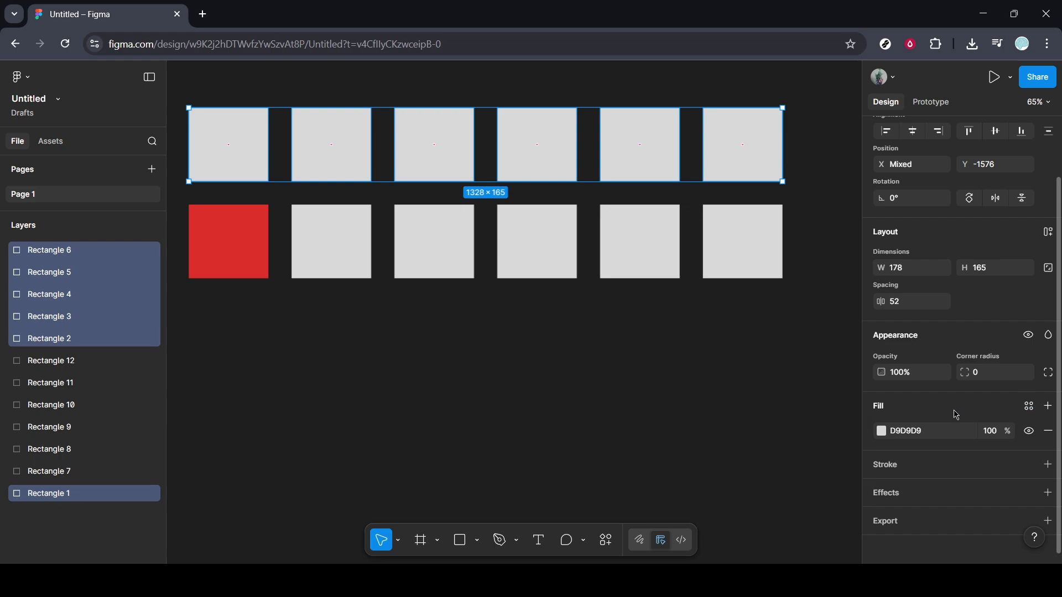
left_click(884, 432)
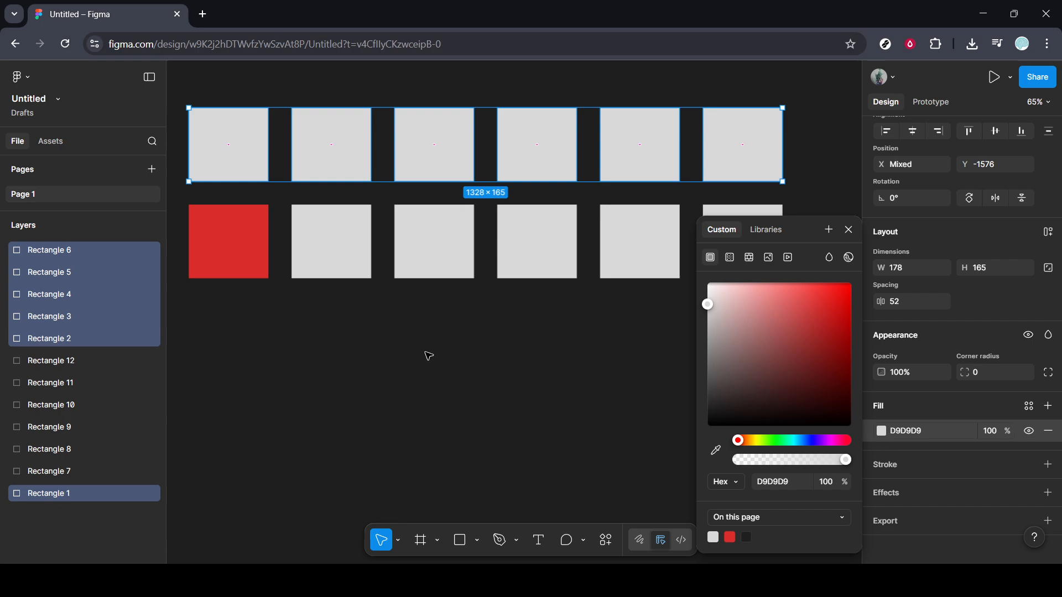
left_click(227, 256)
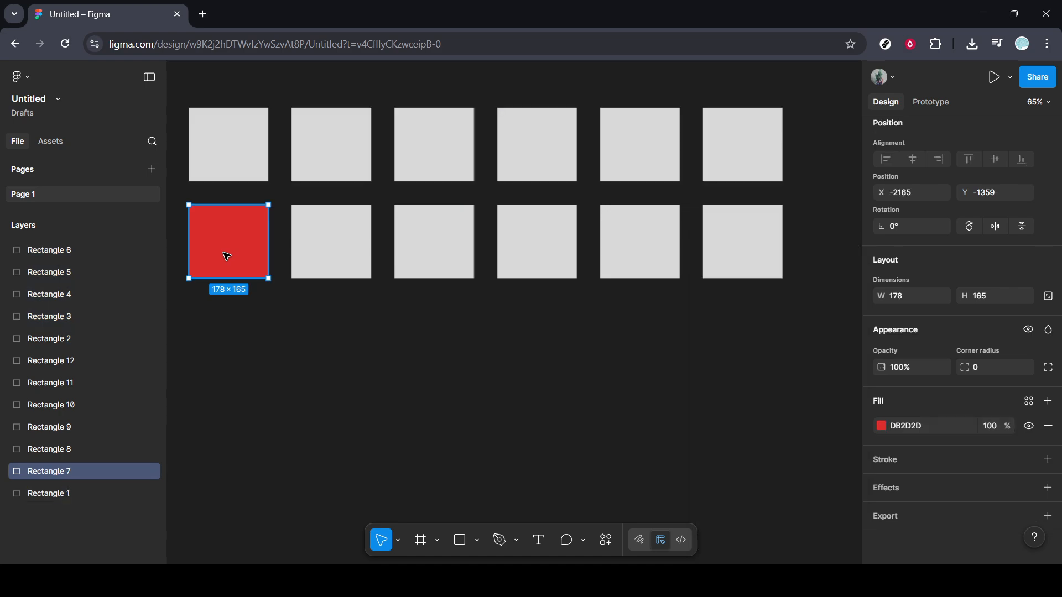
Replace the mixed fills of the first rectangles in both rows with a single D9D9D9 fill
left_click(215, 162)
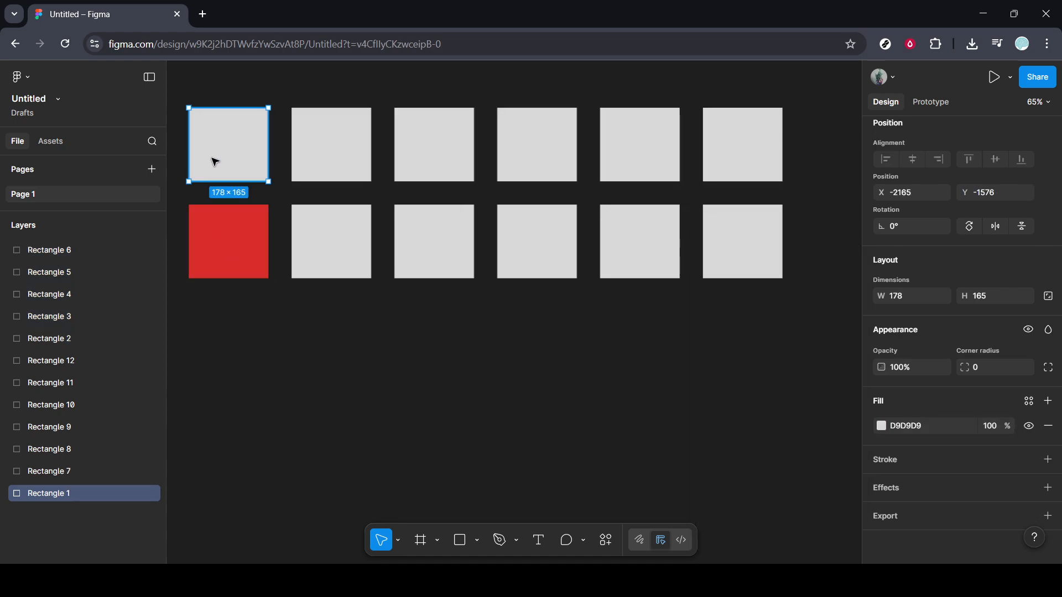
left_click(234, 245, "shift")
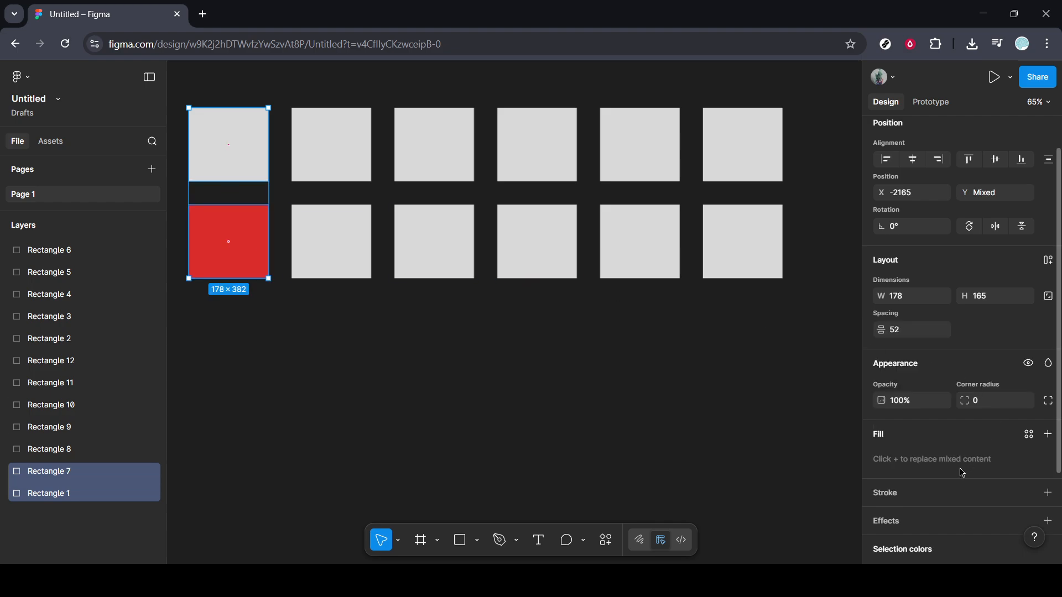
scroll(963, 474, "down", 2)
left_click(1047, 366)
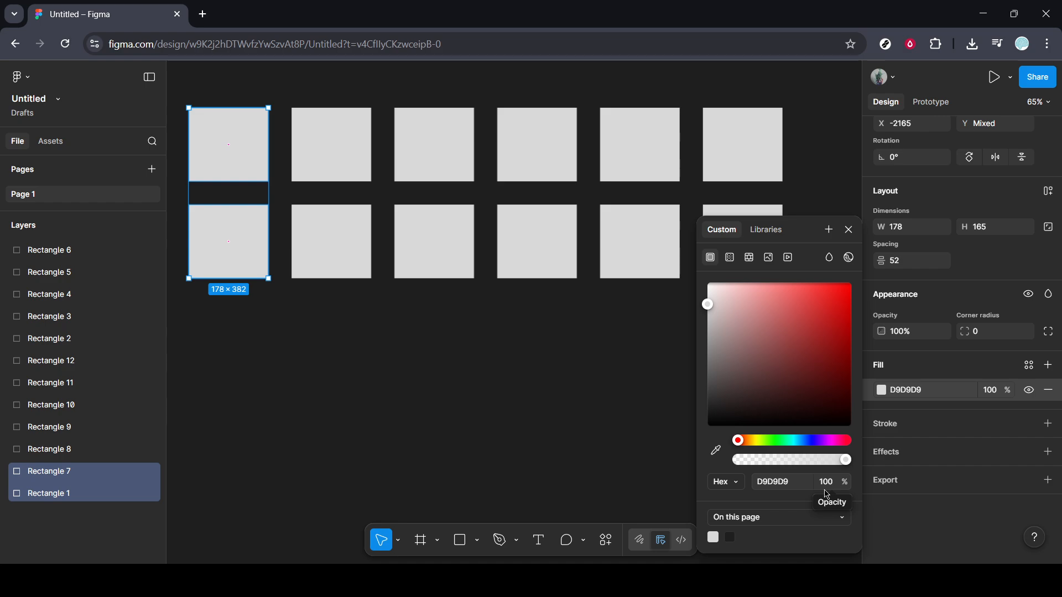
left_click(786, 481)
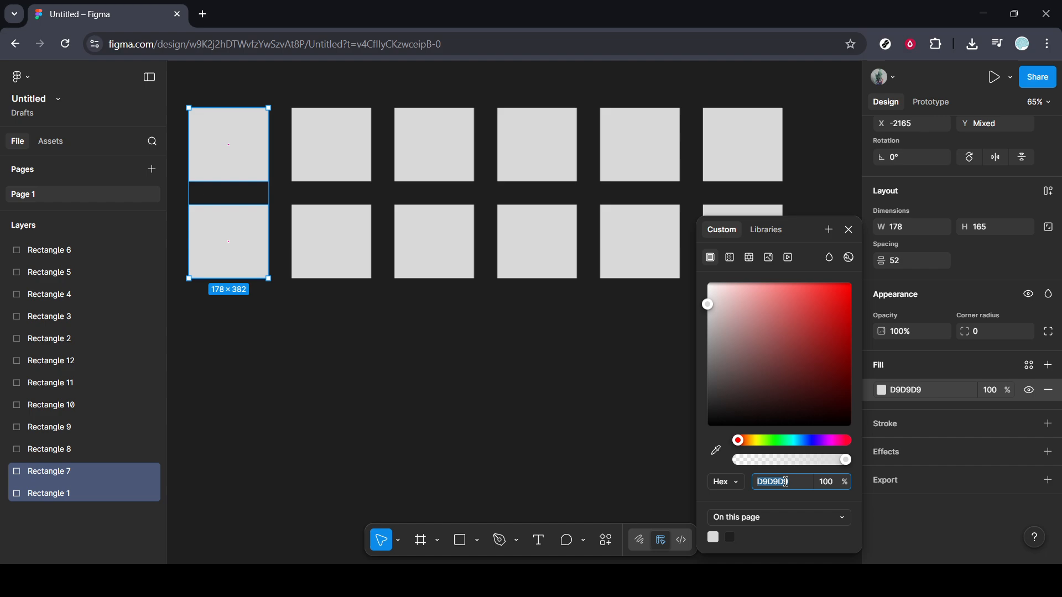
left_click(424, 430)
Fill the first rectangle of the second row with dark red 941717 and copy its hex code
left_click(237, 245)
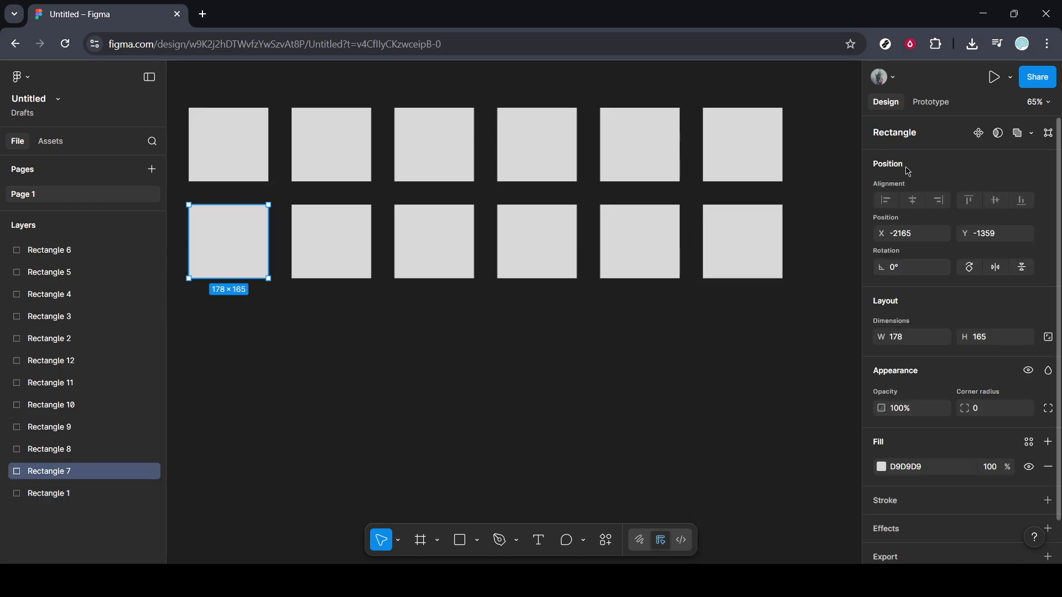
left_click(882, 467)
left_click(828, 343)
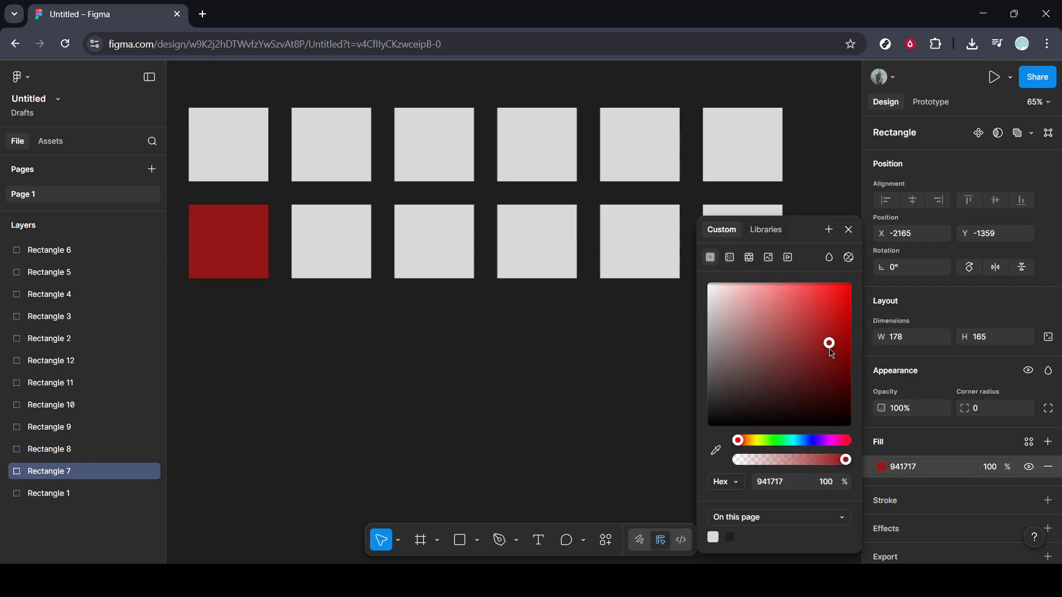
left_click(783, 484)
key("ctrl+c")
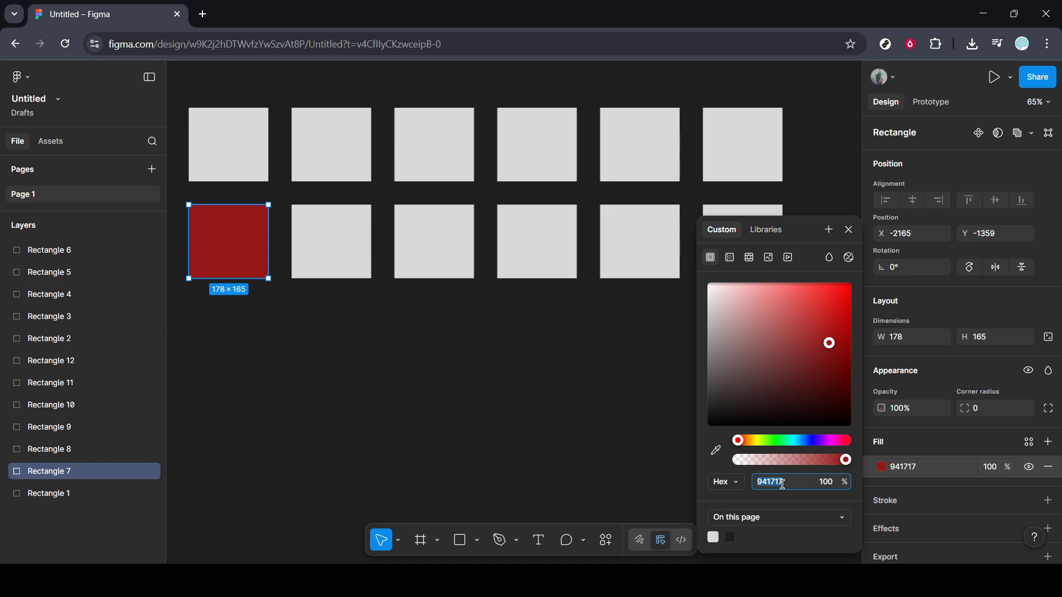
Apply the copied hex colour 941717 as the fill of all six rectangles in the first row
left_click_drag(805, 154, 242, 155)
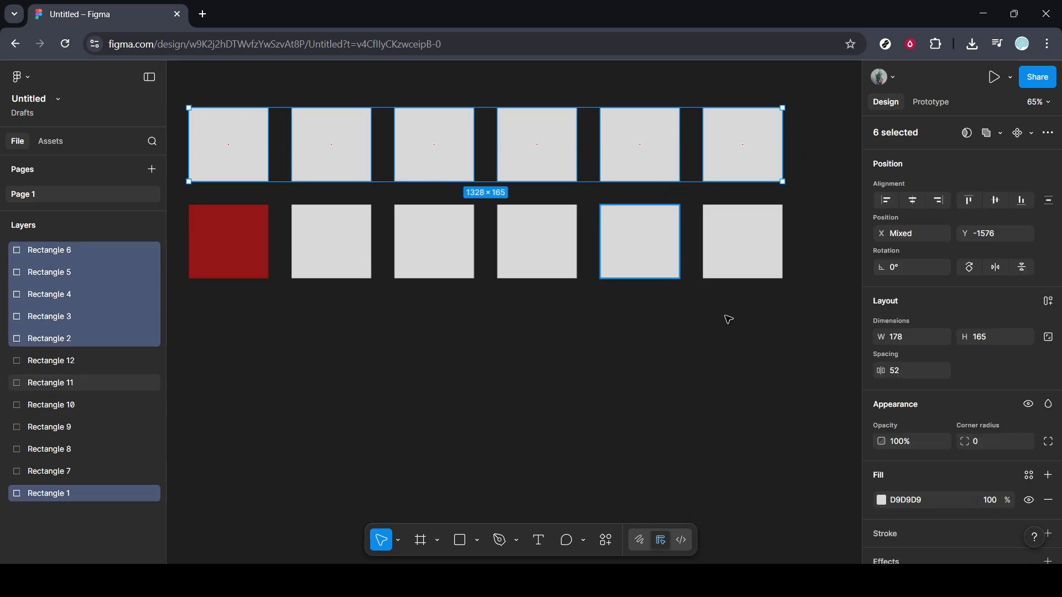
left_click(913, 505)
key("ctrl+v")
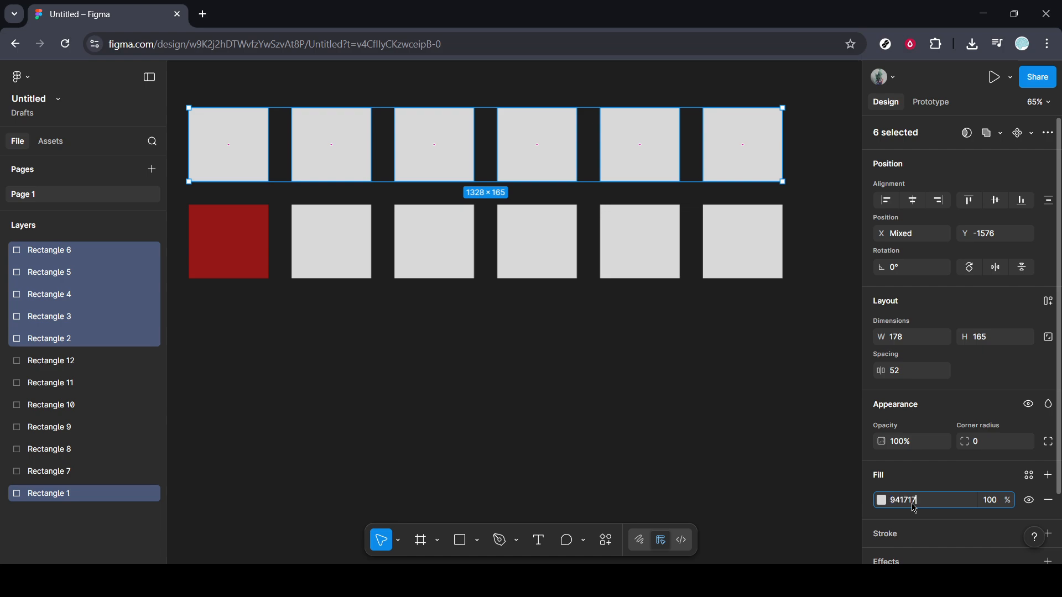
key("Return")
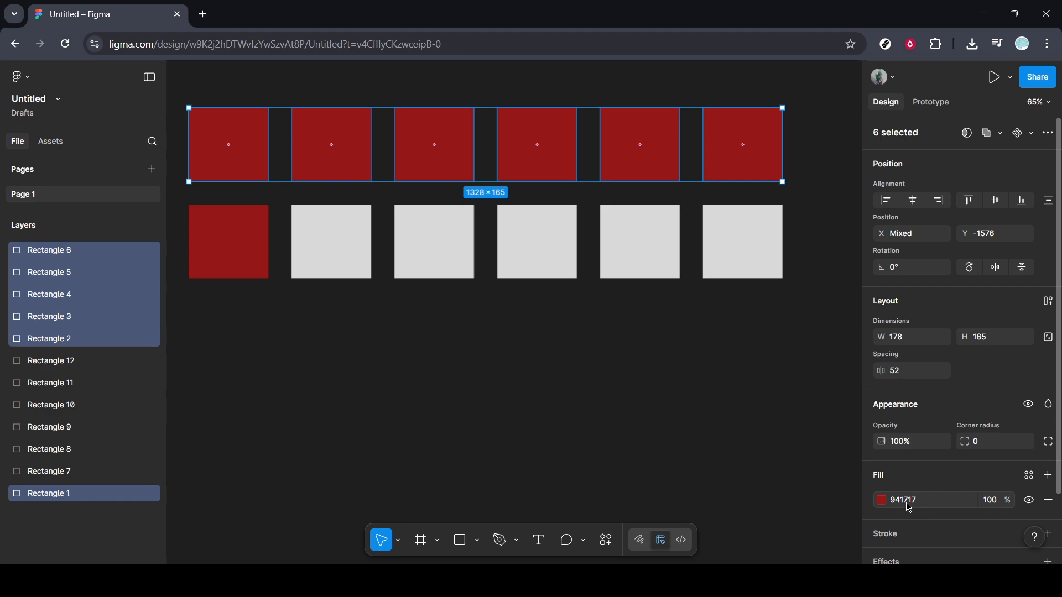
left_click(778, 476)
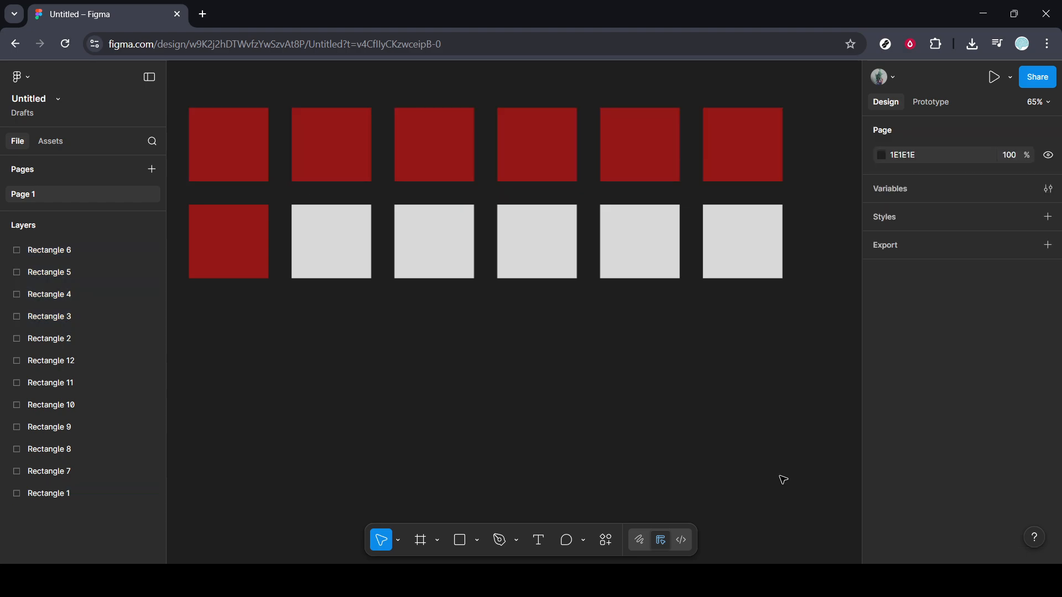
Apply the copied hex colour 941717 to the five remaining grey rectangles in the second row
left_click_drag(813, 256, 309, 251)
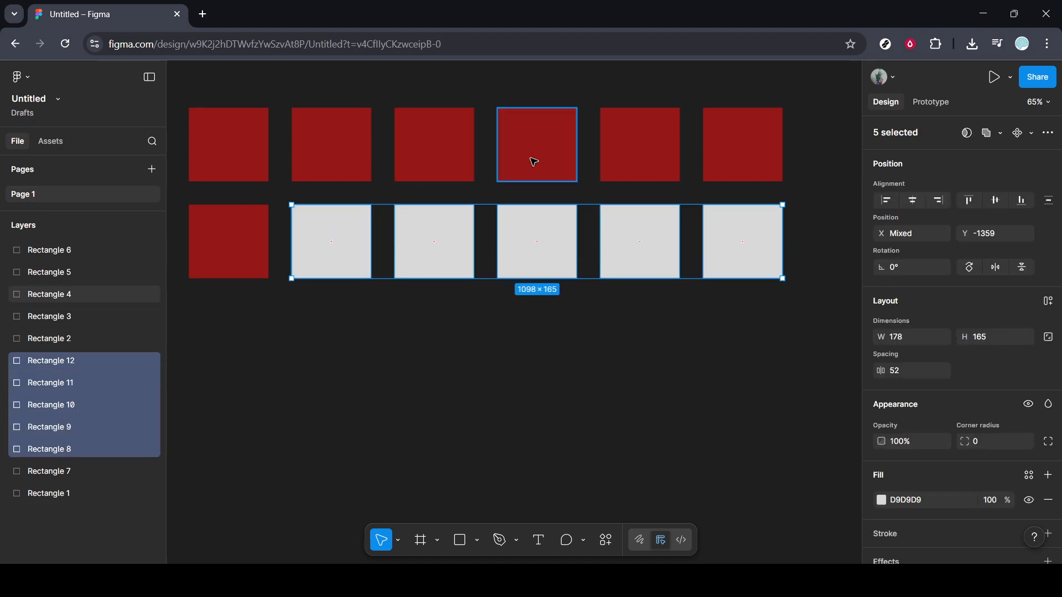
left_click(916, 503)
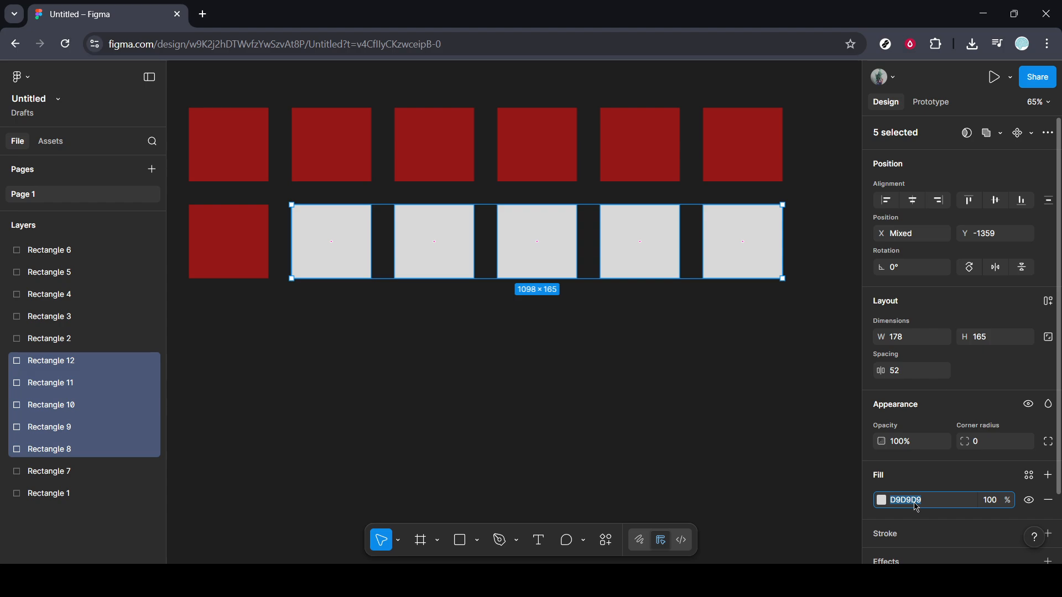
key("ctrl+v")
key("Return")
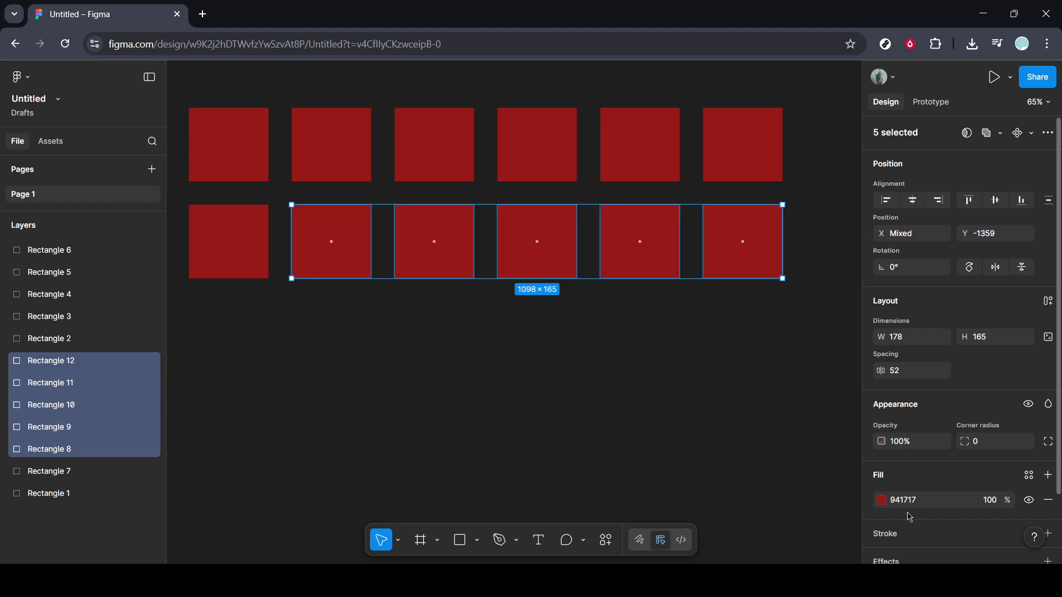
left_click(725, 351)
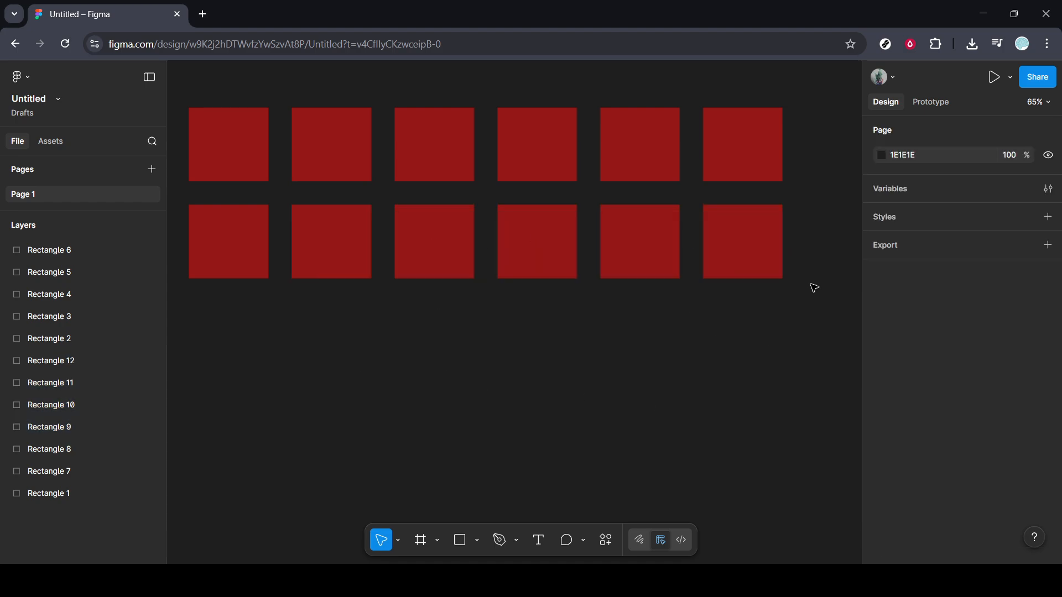
Duplicate both rows of red rectangles below the originals to form a four-row grid, and select the third row's first rectangle
left_click_drag(814, 281, 212, 348)
left_click(212, 348)
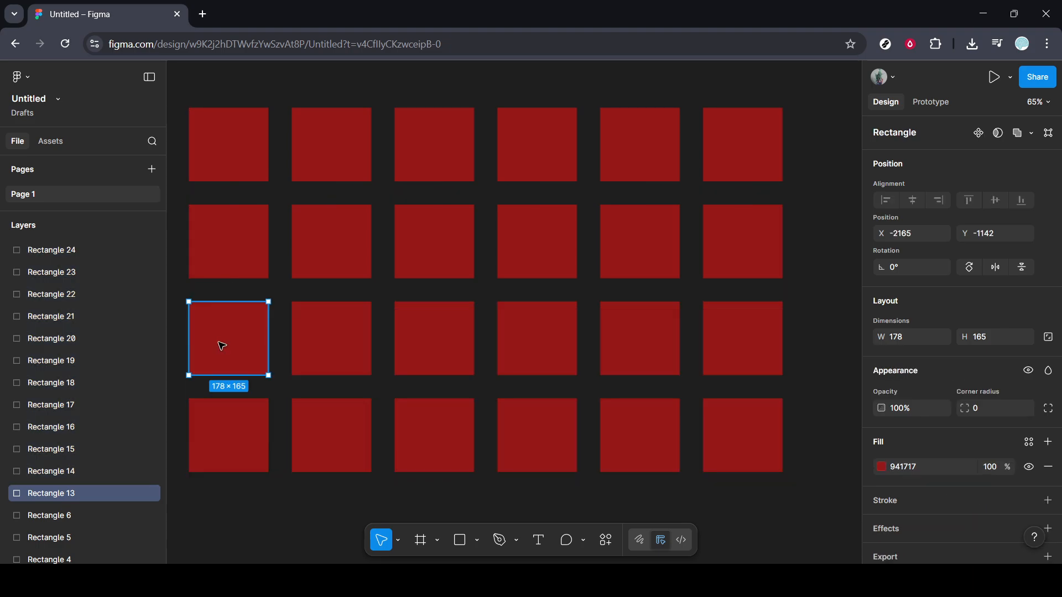
Fill the third row's first rectangle with dark blue 172A94 and copy its hex code
left_click(882, 468)
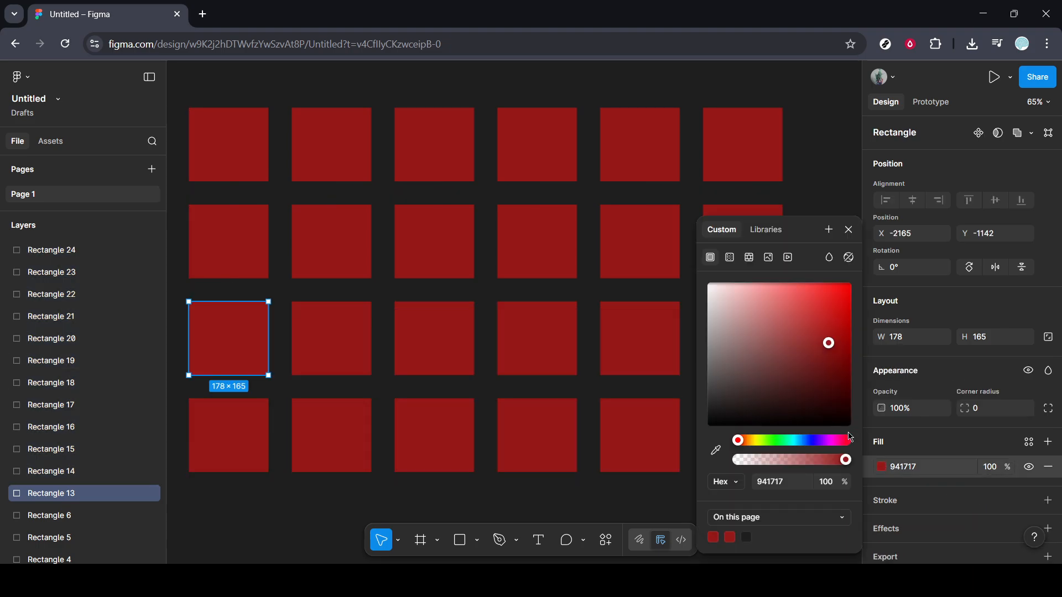
left_click_drag(848, 441, 809, 441)
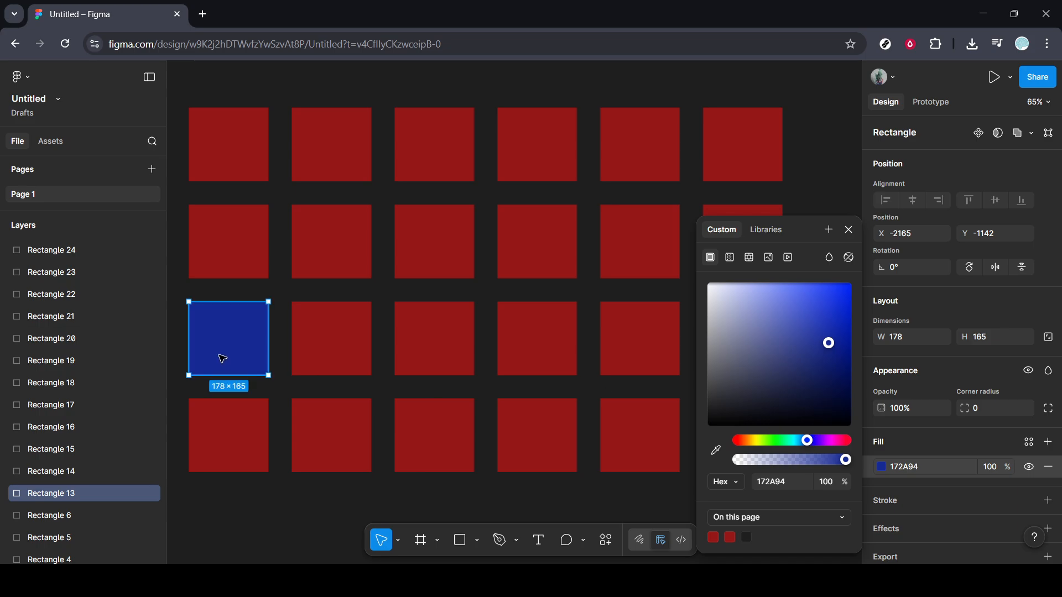
left_click(557, 486)
left_click_drag(807, 439, 226, 443)
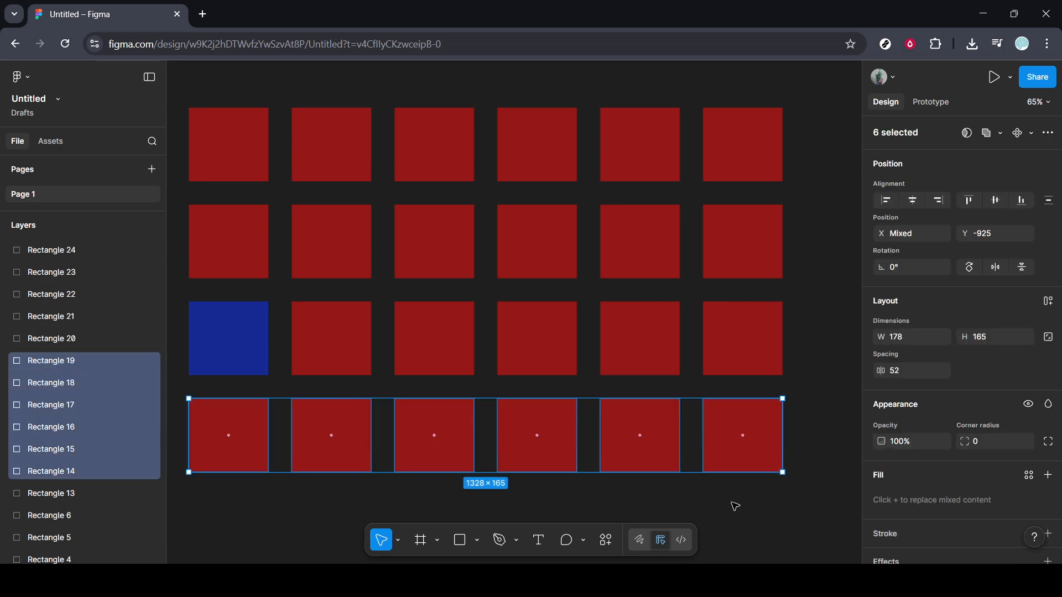
left_click(199, 339)
left_click(929, 474)
key("ctrl+c")
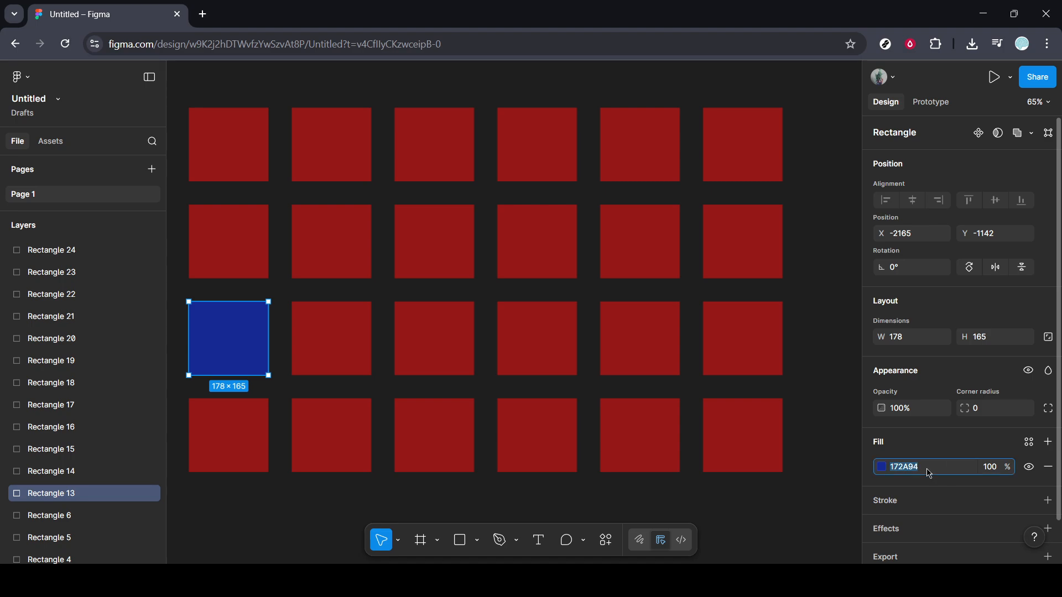
Apply the copied hex colour 172A94 as the fill of all six rectangles in the fourth row
left_click_drag(818, 440, 206, 430)
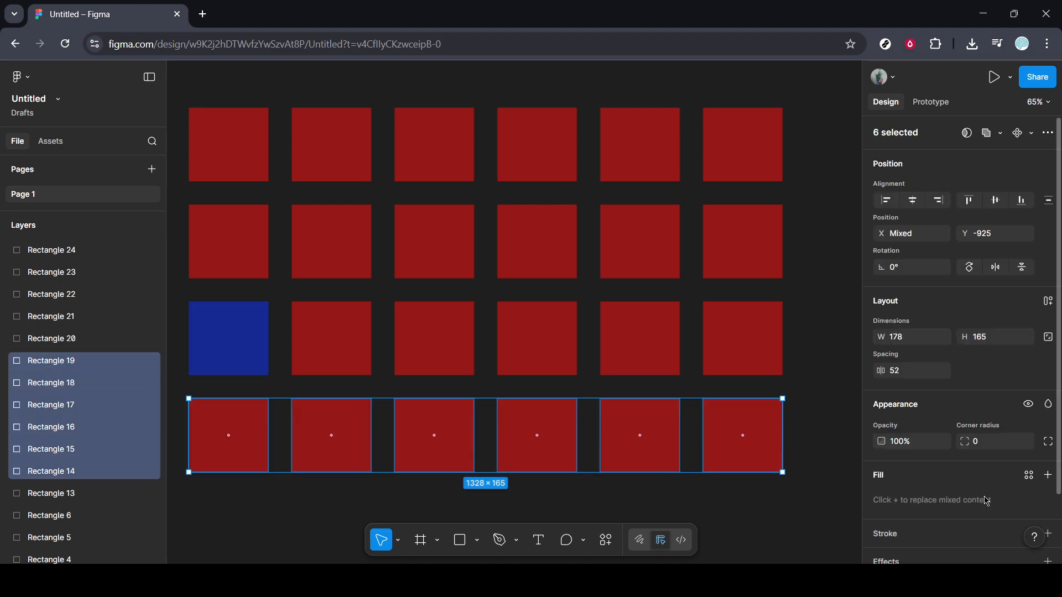
scroll(919, 476, "down", 2)
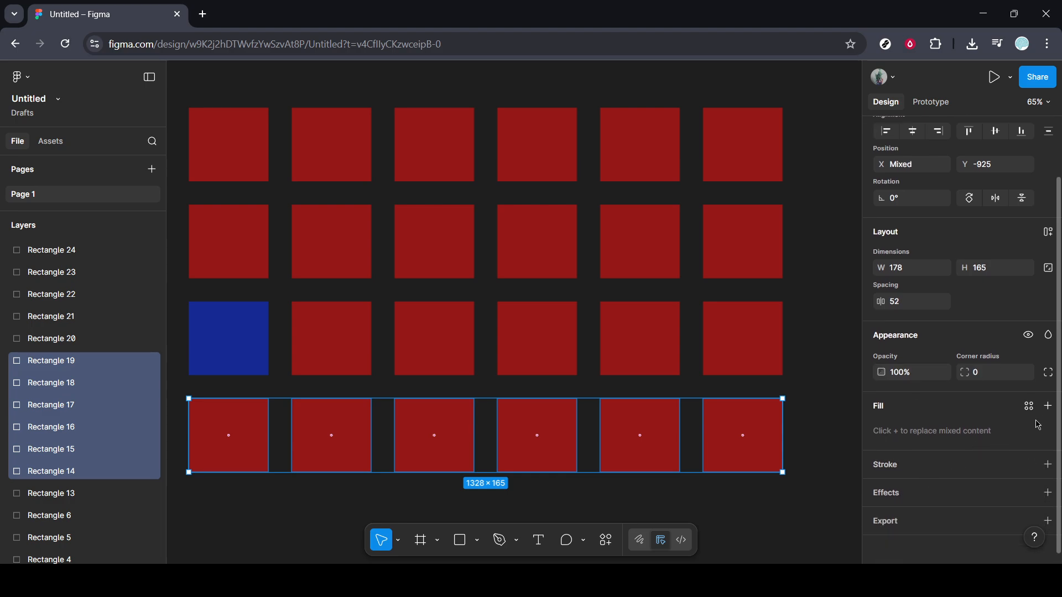
left_click(1047, 406)
left_click(917, 435)
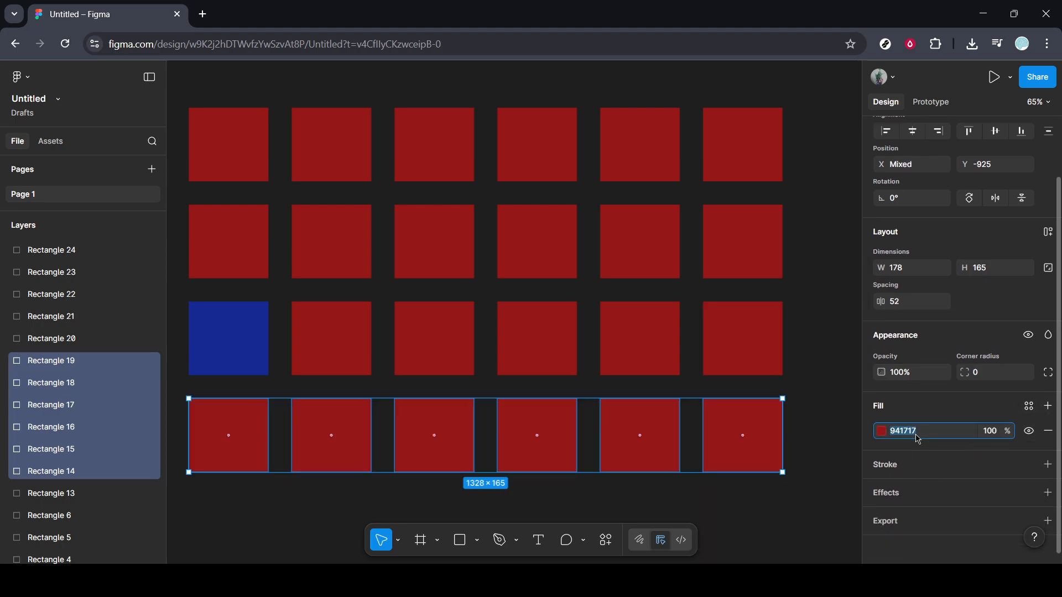
key("ctrl+v")
key("Return")
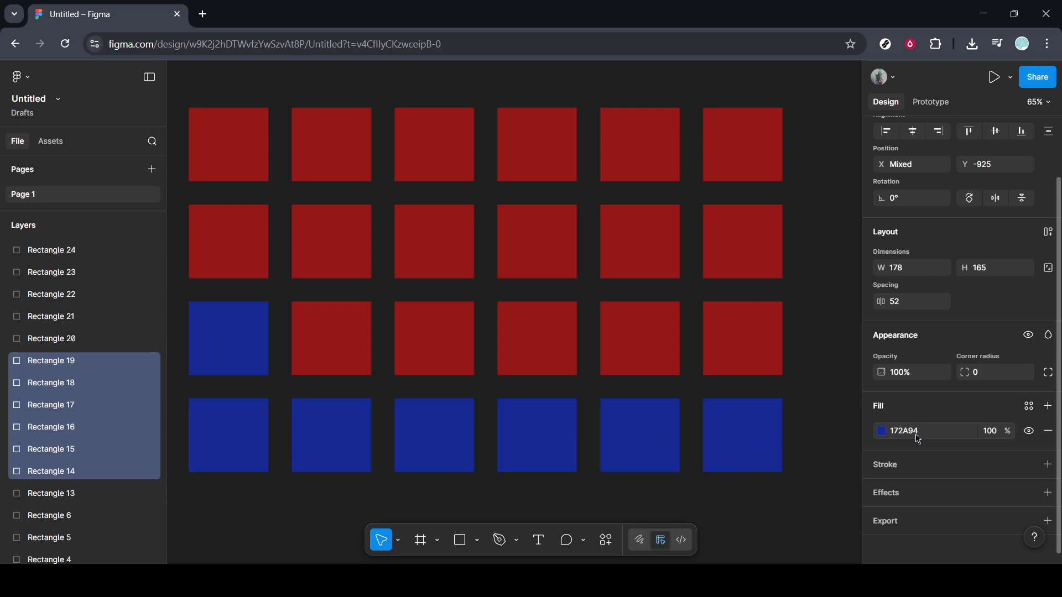
Apply the copied hex colour 172A94 to the five remaining red rectangles in the third row and clear the selection
left_click_drag(802, 349, 315, 332)
left_click(916, 504)
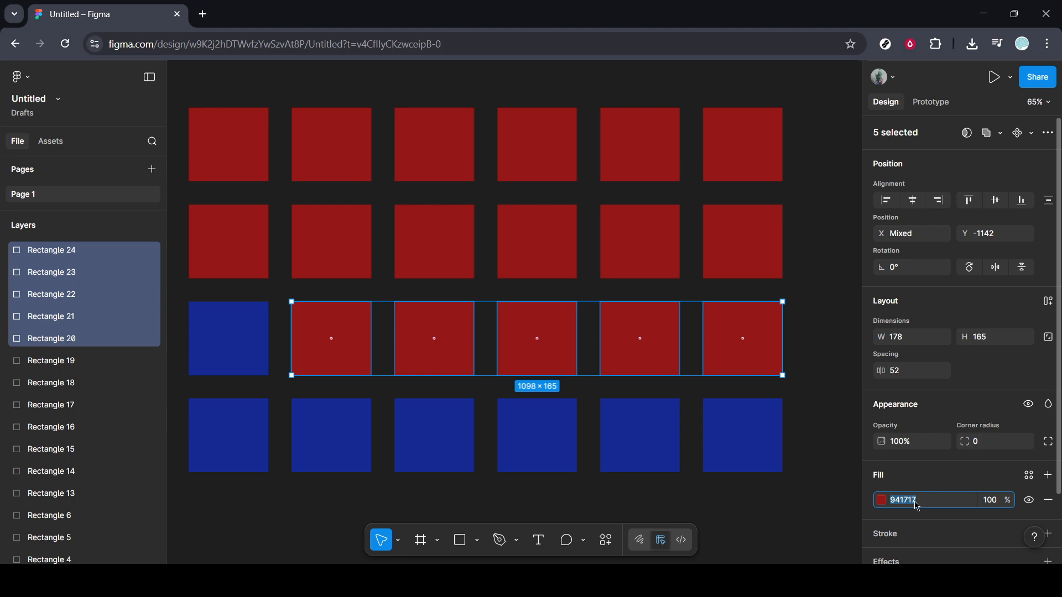
key("ctrl+v")
key("Return")
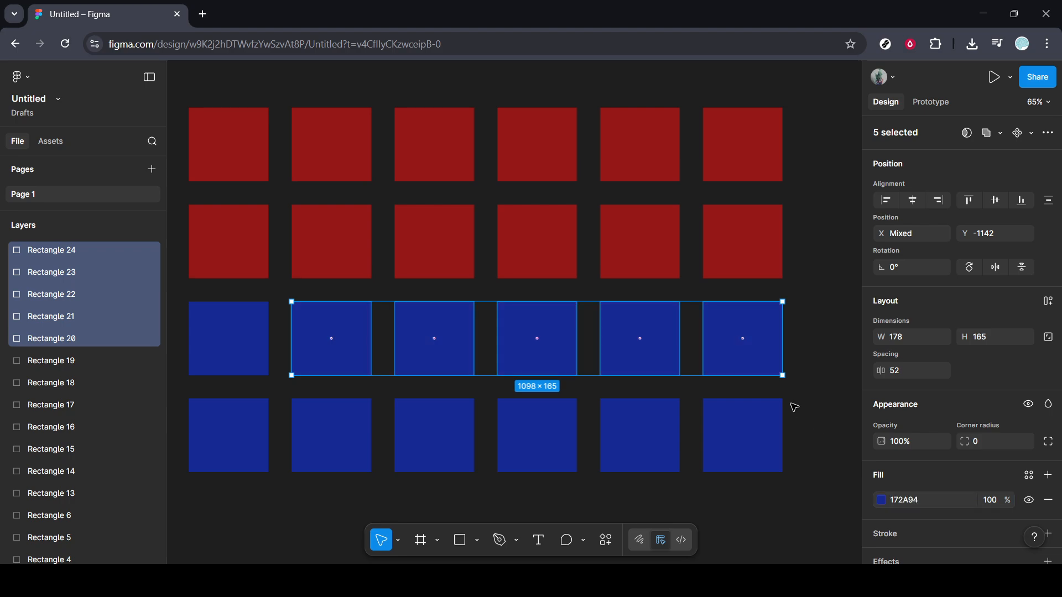
left_click(812, 405)
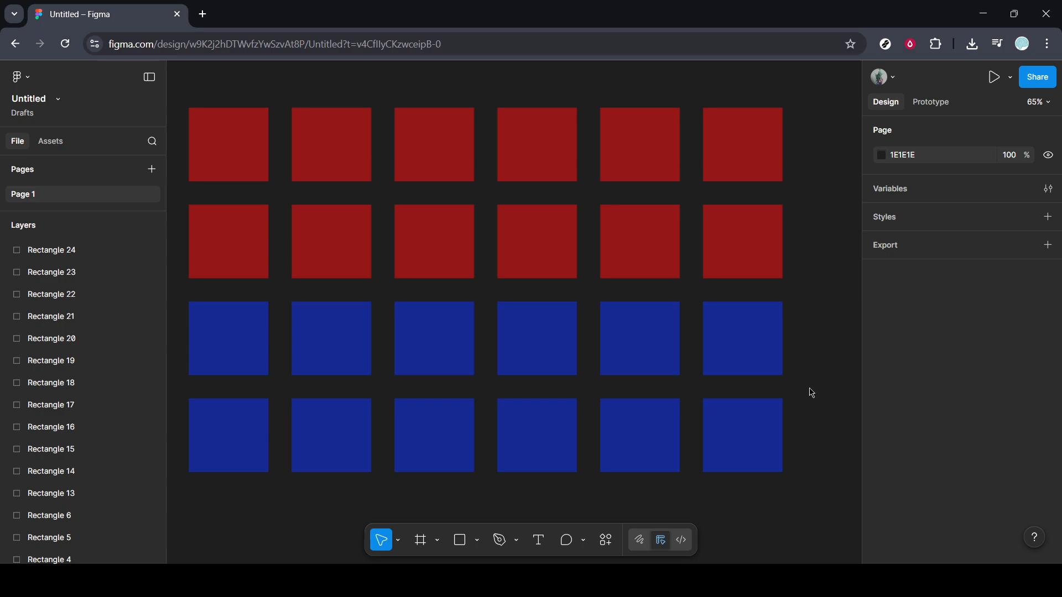